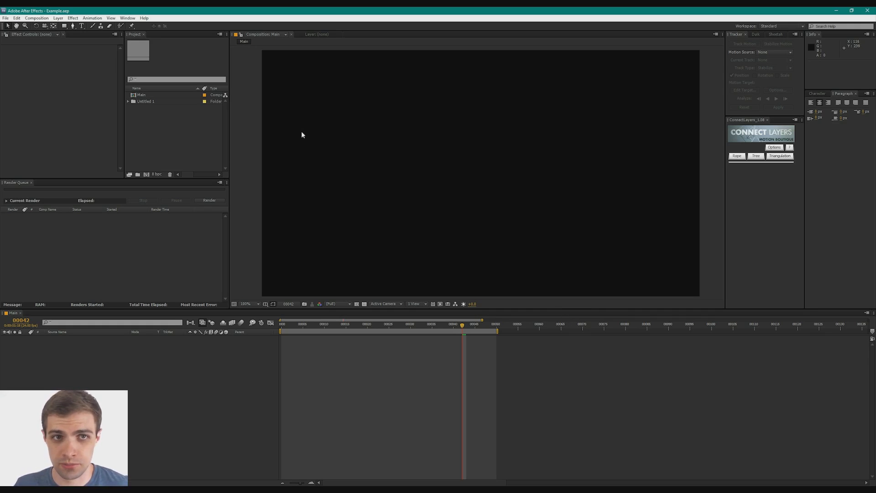
Add four null layers to the Main composition with Ctrl+Alt+Shift+Y
click(129, 18)
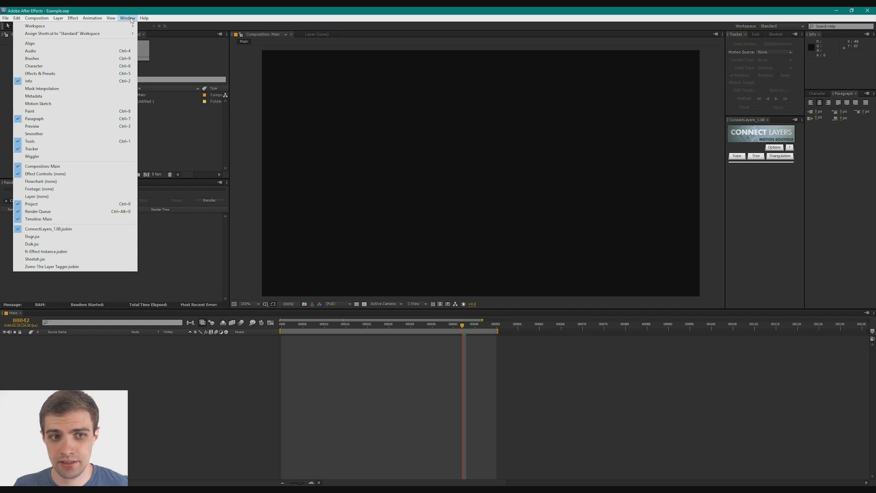
click(132, 20)
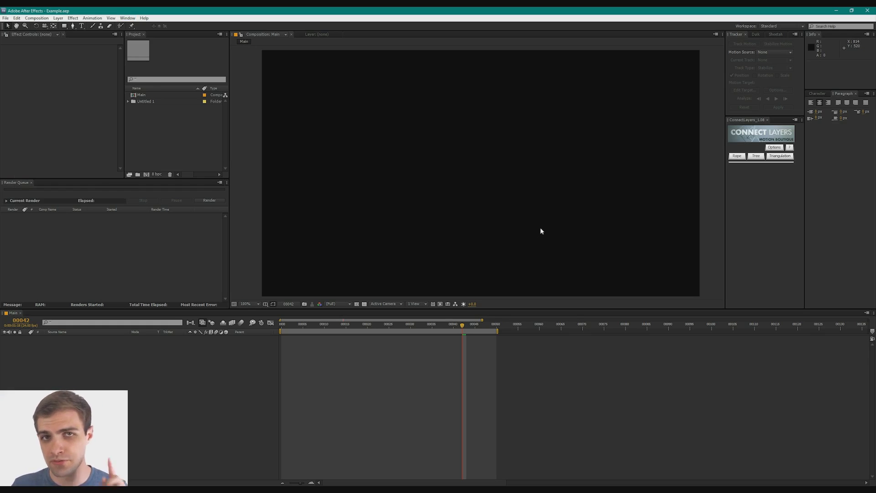
click(151, 378)
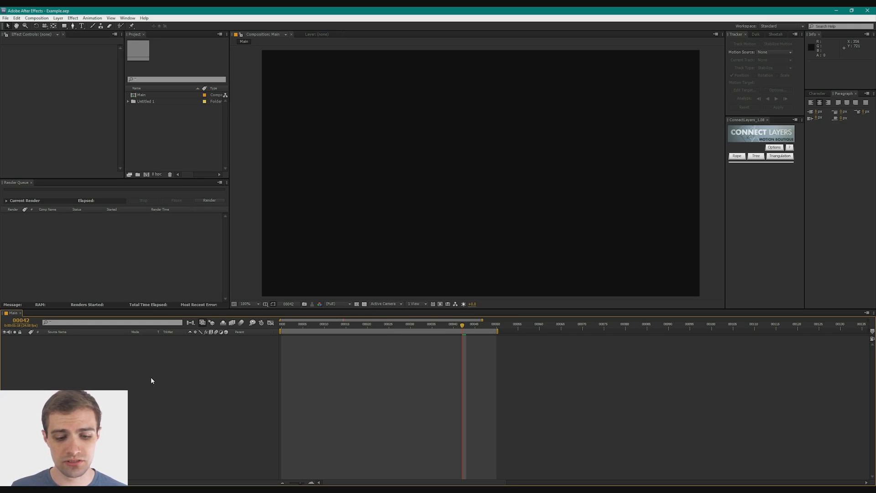
key(ctrl+alt+shift+y)
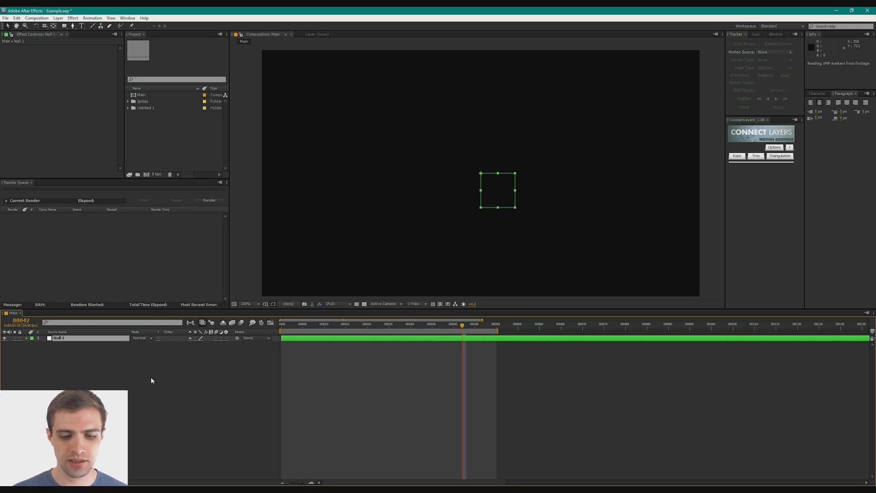
key(ctrl+alt+shift+y)
key(ctrl+alt+shift+y)
key(ctrl+alt+shift+y)
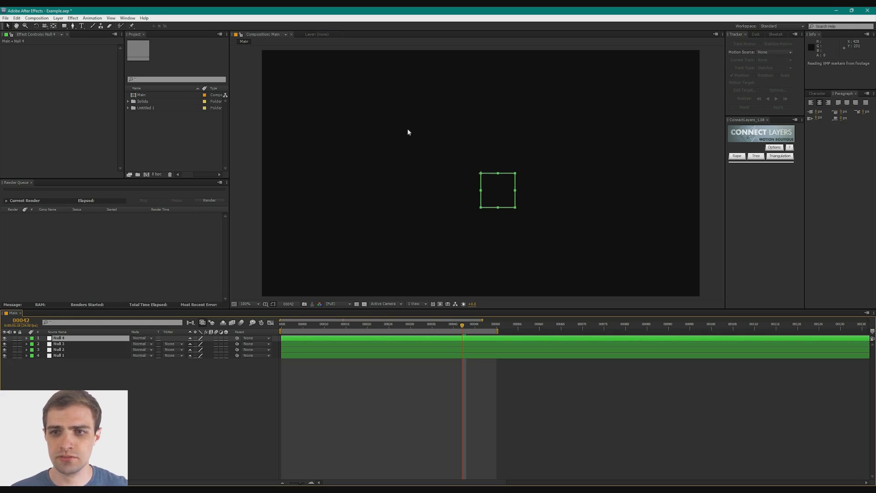
Spread the null squares apart in the viewer, then select all four nulls
drag(498, 194, 438, 242)
drag(495, 193, 545, 194)
click(62, 338)
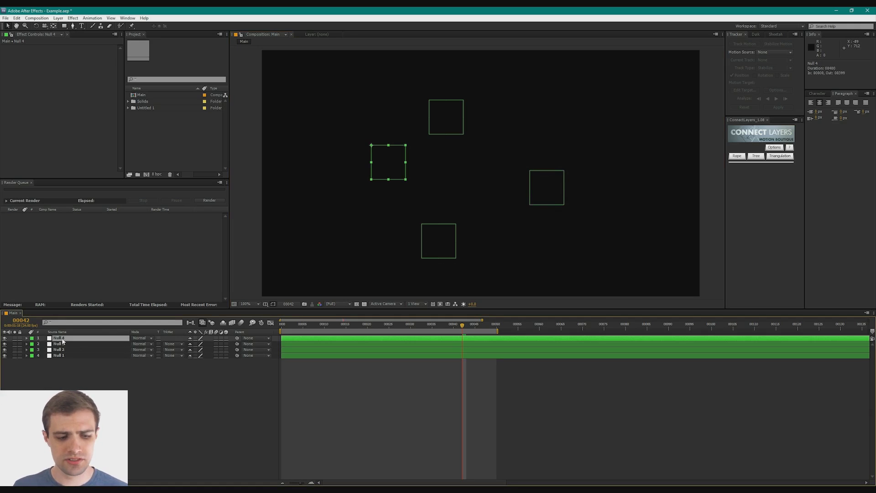
shift+click(70, 356)
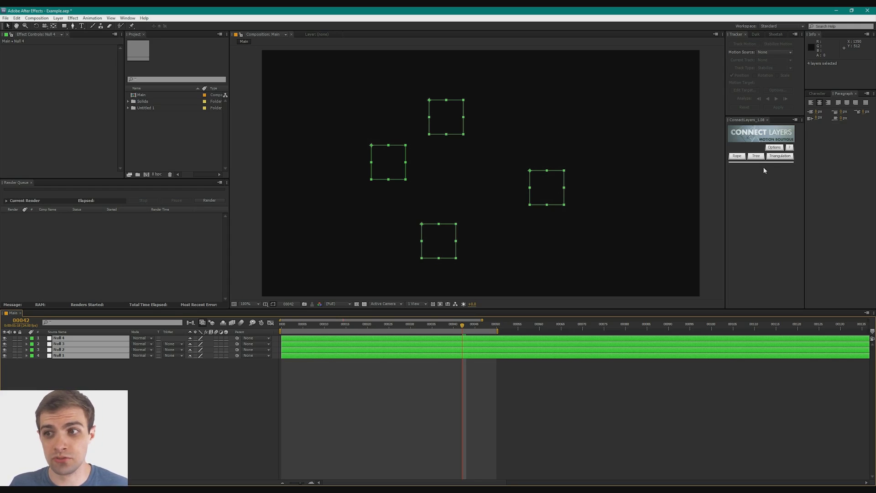
Triangulate the nulls into five white joint lines, test with a drag, and select the joints
click(778, 156)
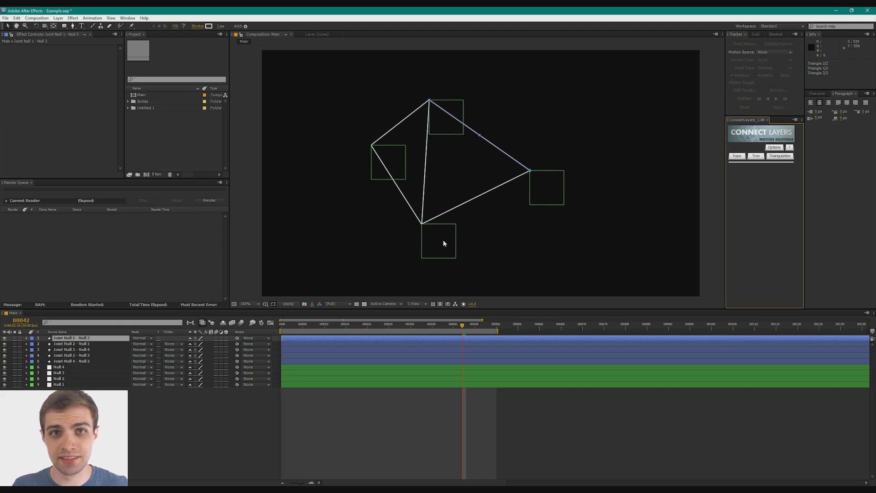
mouse_move(444, 241)
mouse_down()
mouse_move(416, 251)
mouse_move(459, 210)
mouse_move(466, 225)
mouse_move(421, 231)
mouse_move(448, 221)
mouse_move(471, 227)
mouse_move(454, 234)
mouse_up()
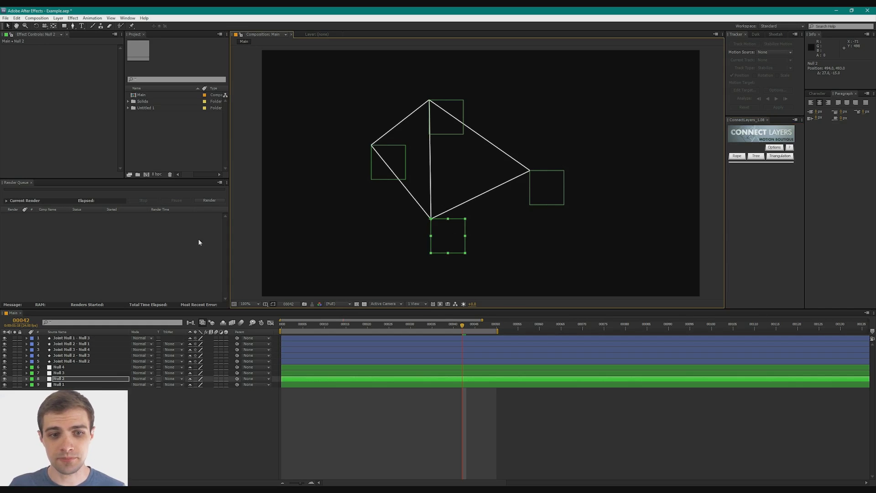
click(79, 360)
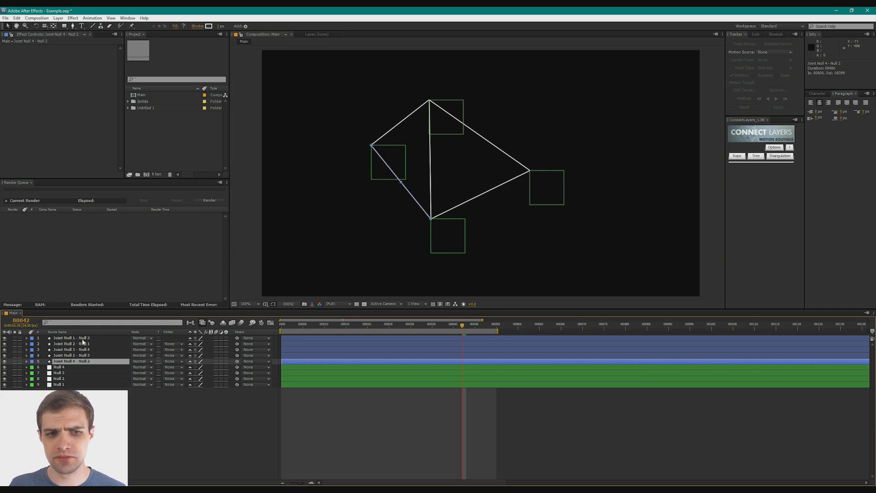
shift+click(83, 339)
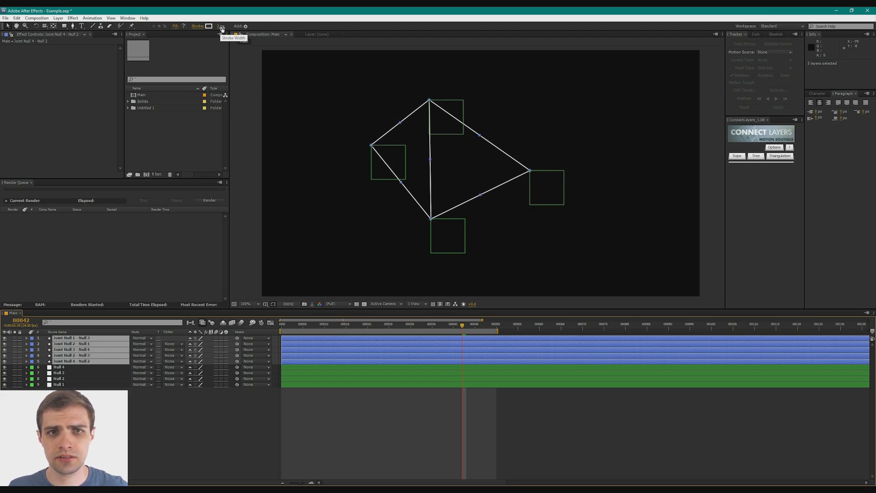
Increase the joint lines' stroke width and inspect a joint's Stroke settings
drag(220, 27, 223, 27)
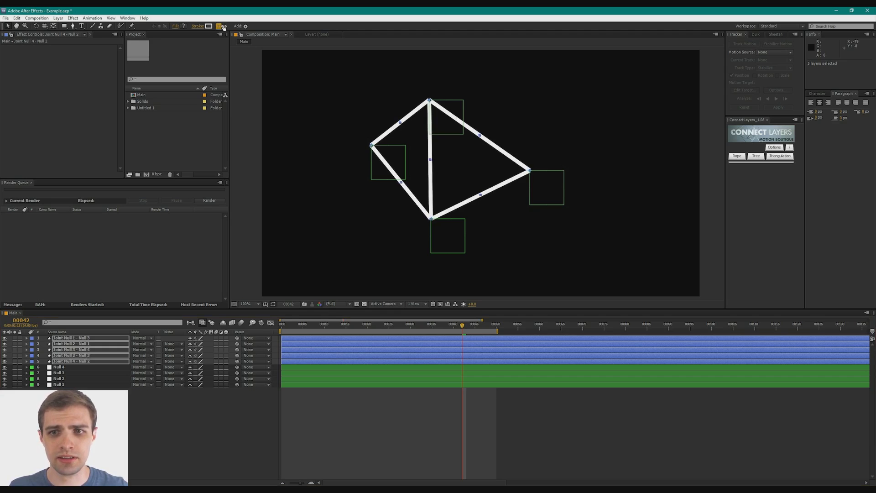
click(27, 338)
click(32, 343)
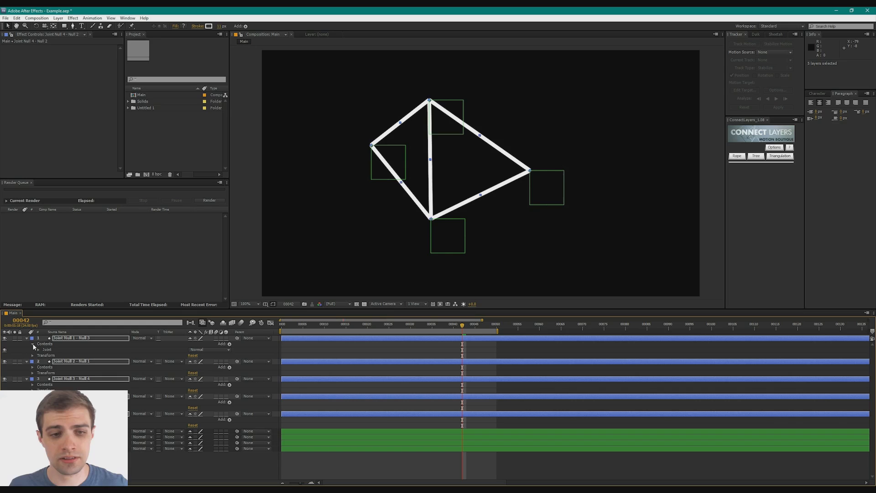
click(38, 349)
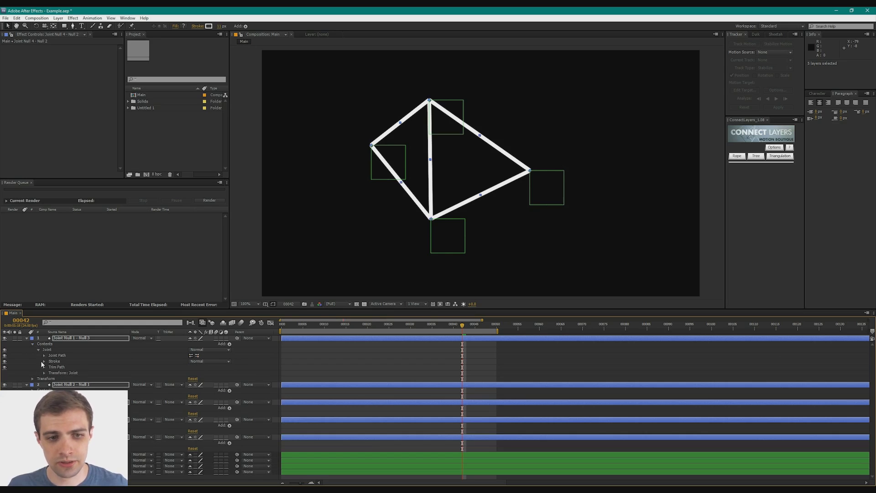
click(44, 361)
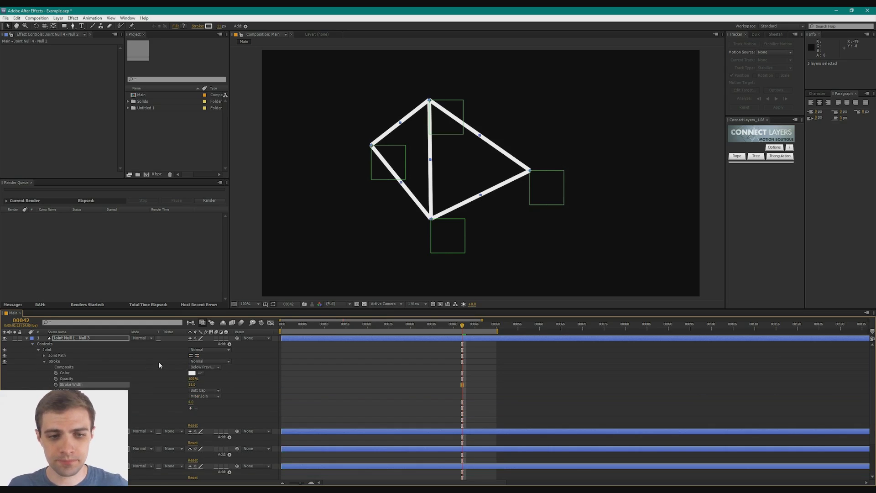
click(39, 350)
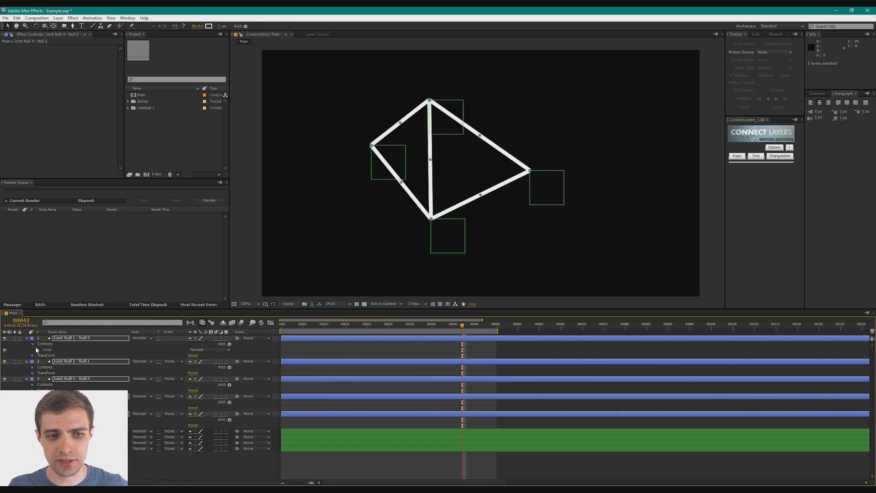
click(32, 343)
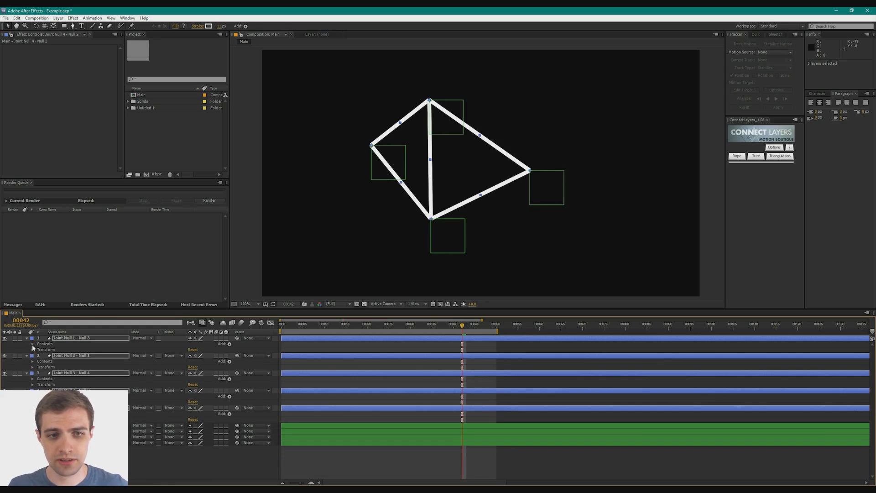
Recolour the joint lines pale yellow and drag two nulls to confirm the lines follow
click(208, 26)
click(284, 252)
click(283, 276)
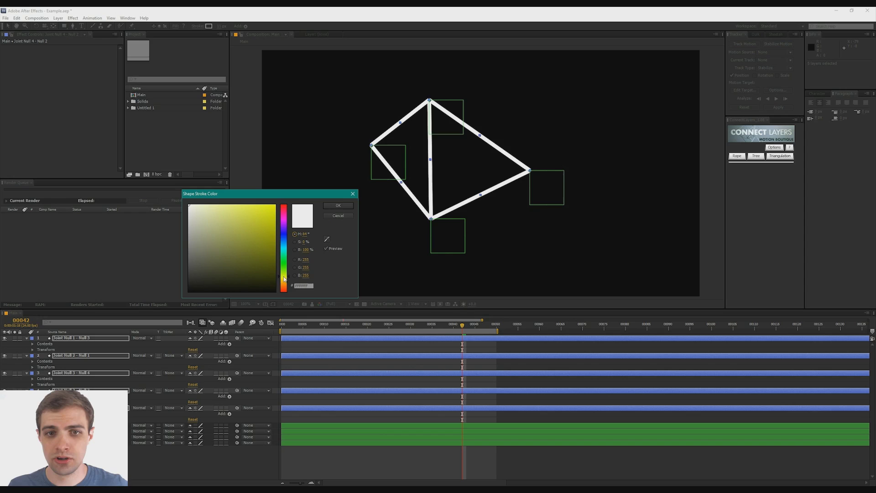
click(239, 208)
click(336, 205)
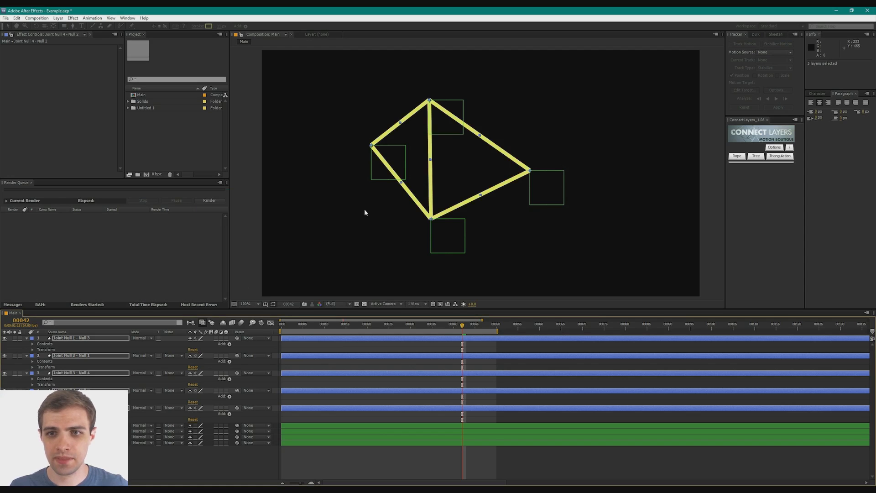
mouse_move(459, 238)
mouse_down()
mouse_move(440, 191)
mouse_move(429, 238)
mouse_up()
mouse_move(540, 207)
mouse_down()
mouse_move(567, 188)
mouse_move(542, 204)
mouse_up()
Delete the Joint Null 3 - Null 4 line layer and move the left null
click(88, 373)
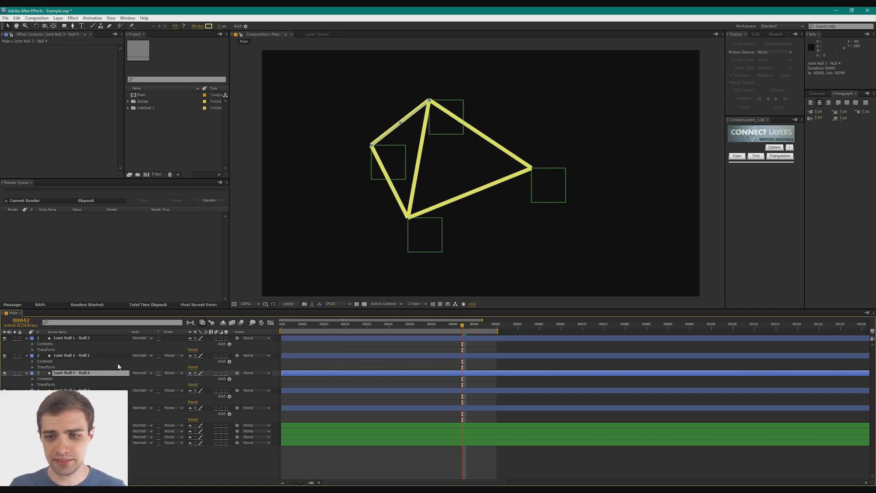
key(Delete)
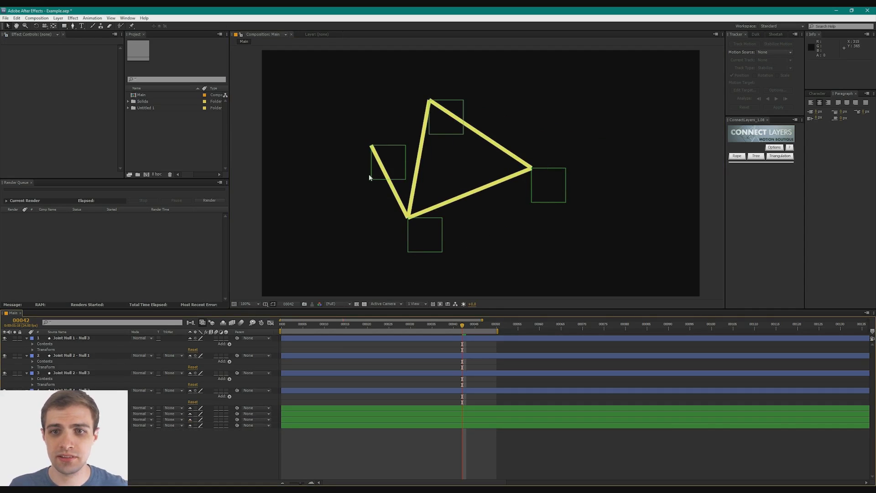
drag(376, 161, 349, 199)
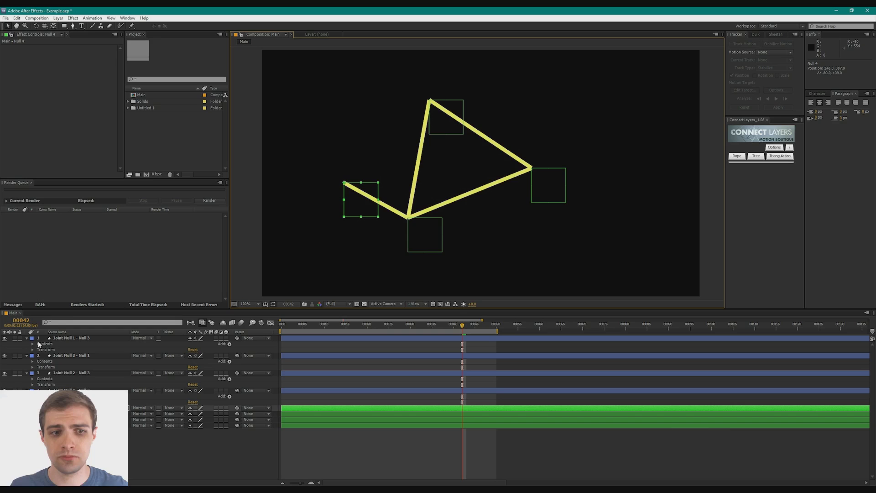
Inspect Joint Null 1 - Null 3's Position expression, then delete the remaining Joint Null layers
click(68, 338)
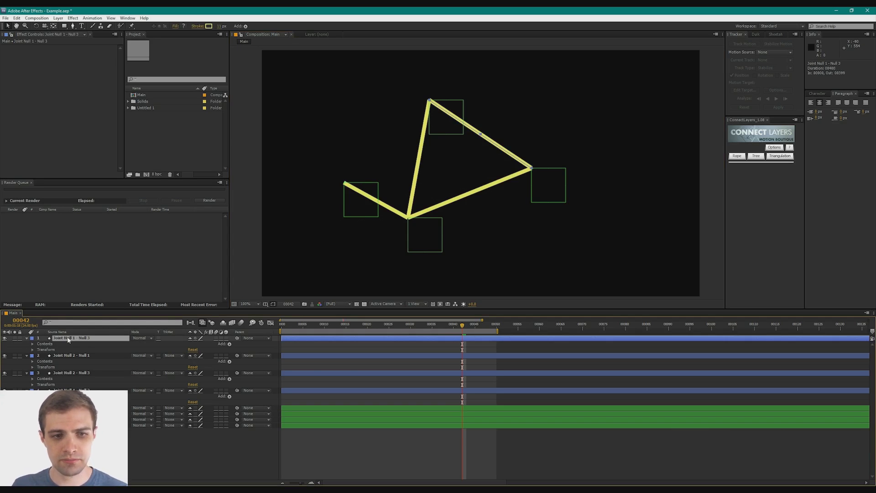
key(e)
key(e)
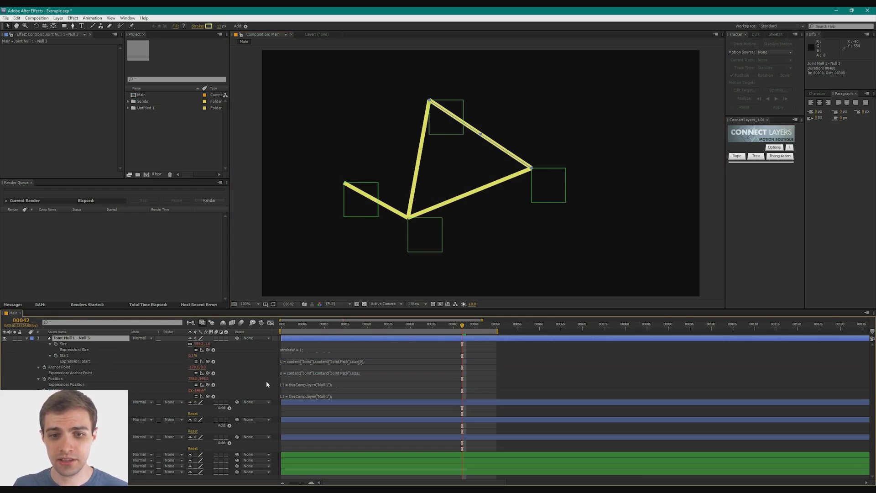
mouse_move(295, 389)
mouse_down()
mouse_move(300, 424)
mouse_move(300, 398)
mouse_up()
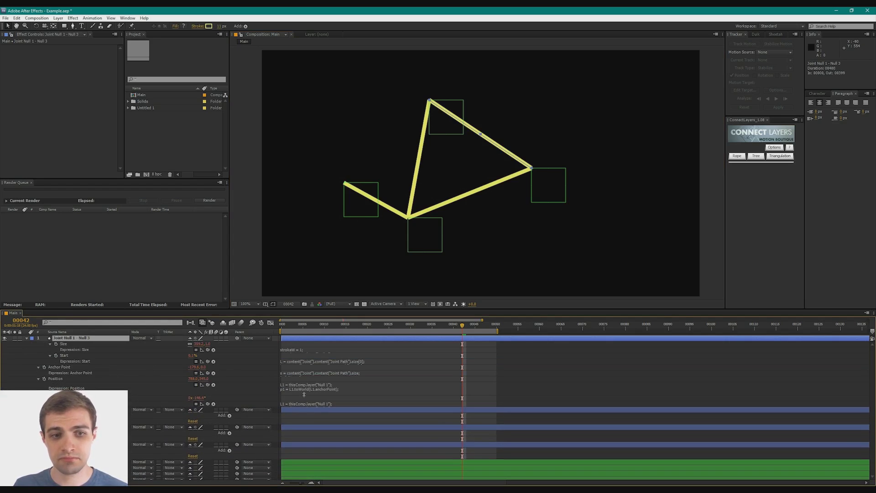
click(27, 338)
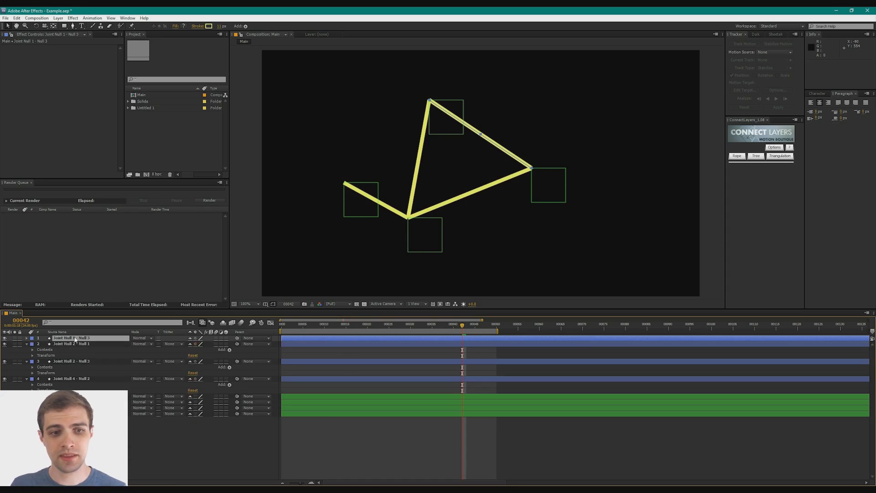
shift+click(73, 379)
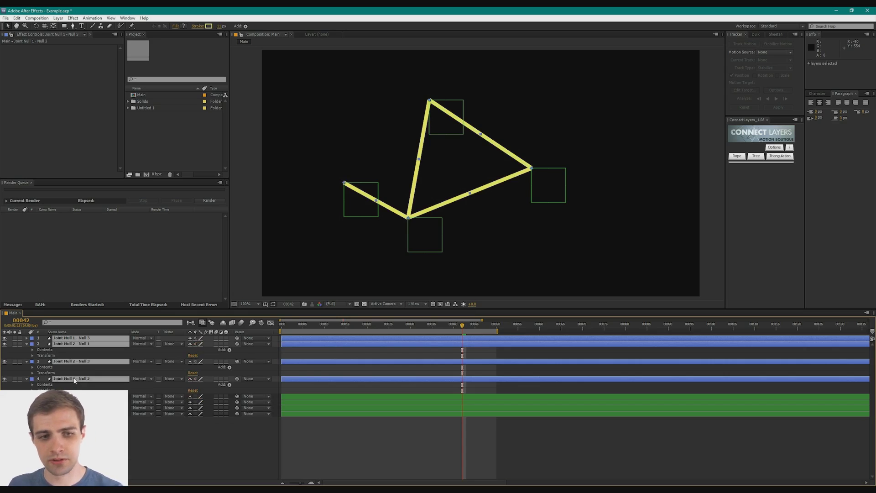
key(Delete)
Turn on the 3D Layer switch for all four nulls
click(68, 338)
shift+click(67, 355)
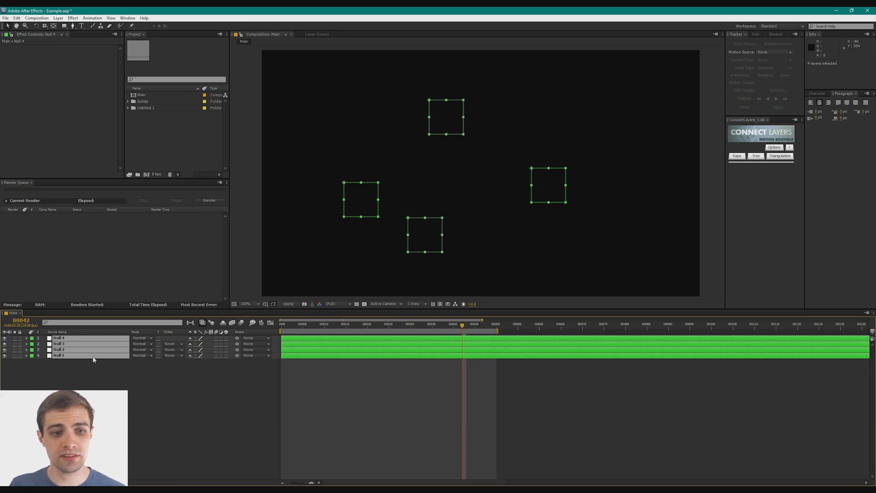
click(226, 338)
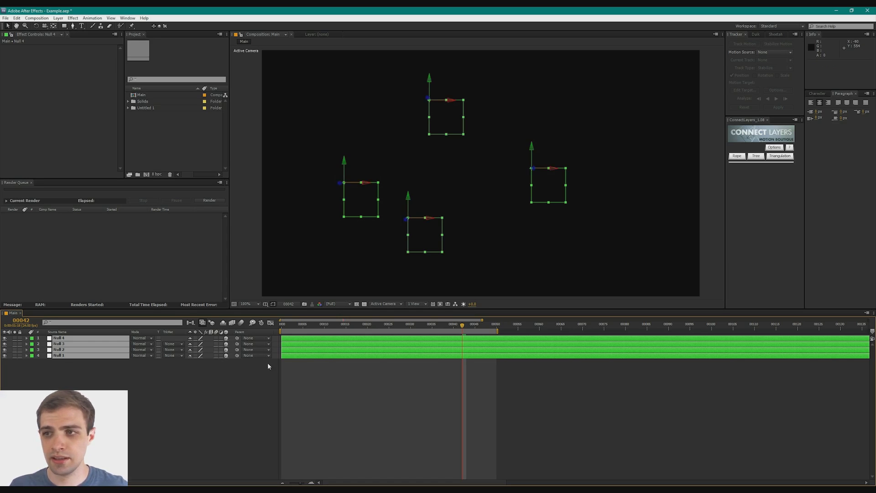
Triangulate the 3D nulls again and thicken the new joint lines' stroke width
click(776, 156)
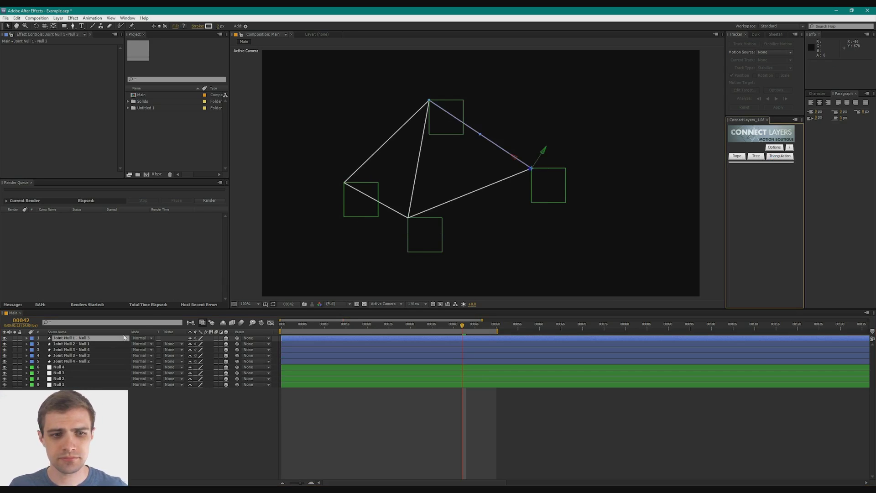
shift+click(81, 360)
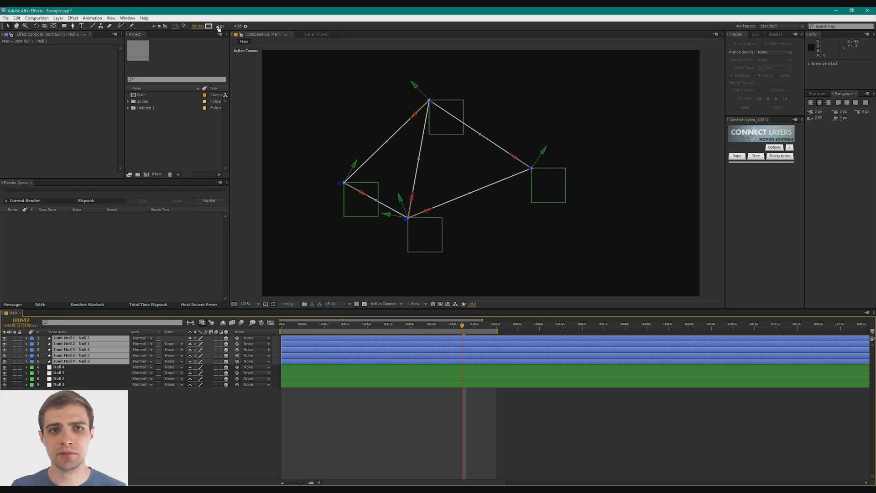
drag(220, 26, 221, 27)
Slightly thin the white lines and orbit the rig in Custom View 1 around Null 4
click(162, 430)
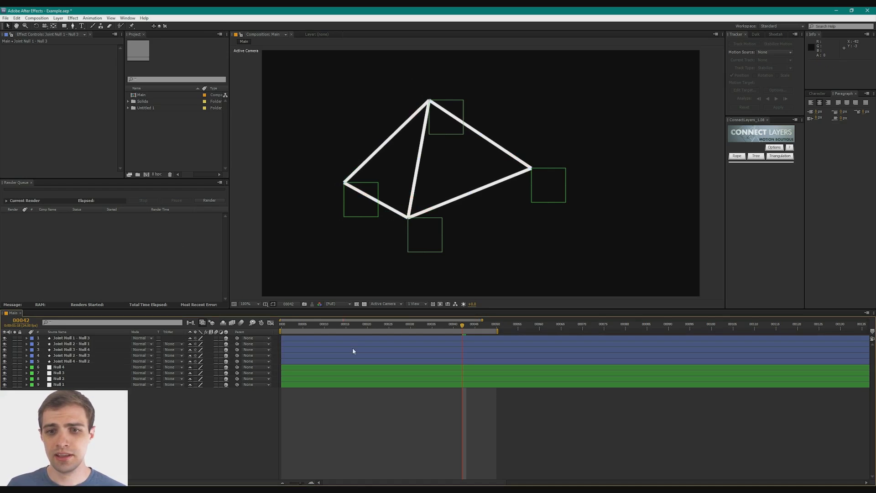
click(385, 304)
click(393, 374)
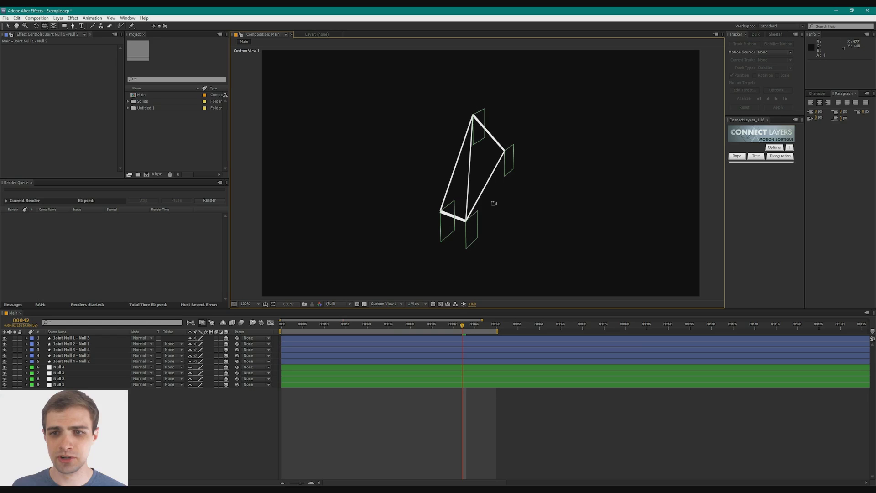
drag(491, 201, 379, 205)
click(450, 233)
drag(449, 193, 436, 167)
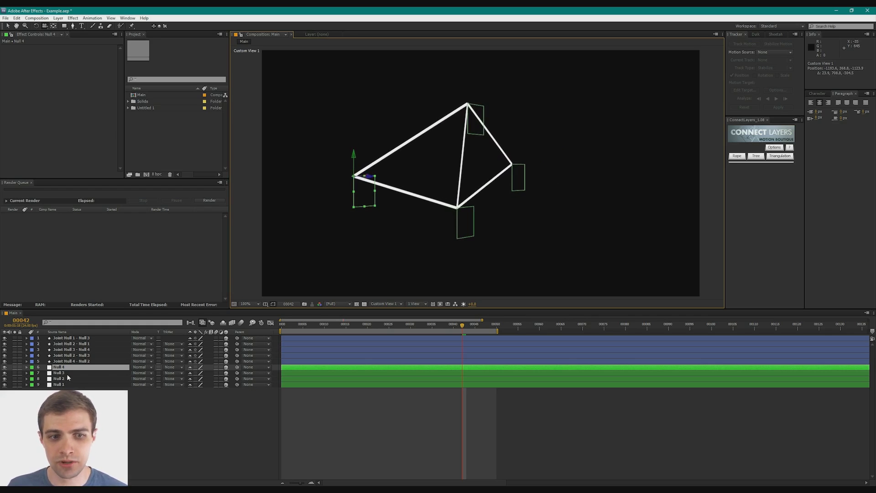
Reveal Null 4's Position value and select all five Joint Null line layers
key(p)
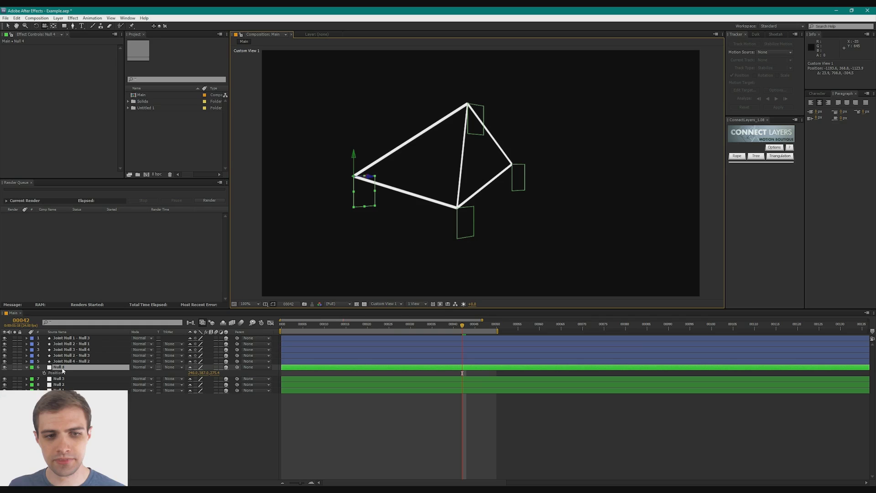
click(63, 362)
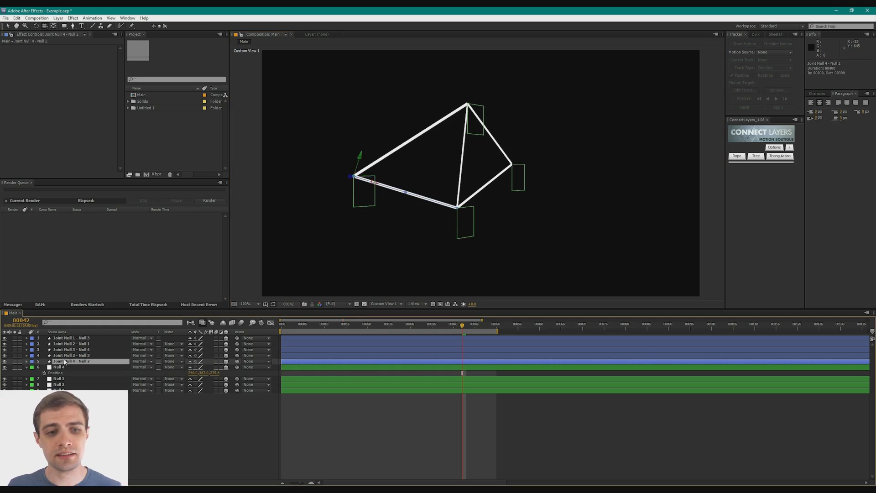
shift+click(77, 341)
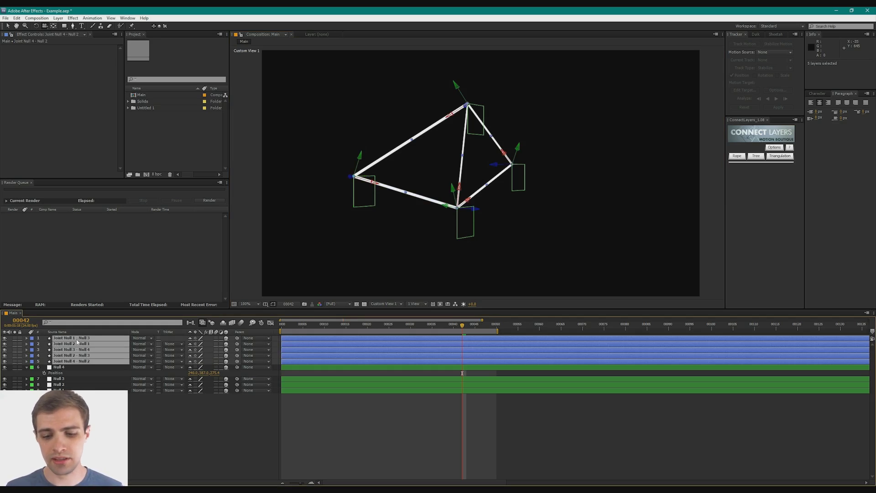
Delete the five Joint Null layers, then open and close the Connect Layers options
key(Delete)
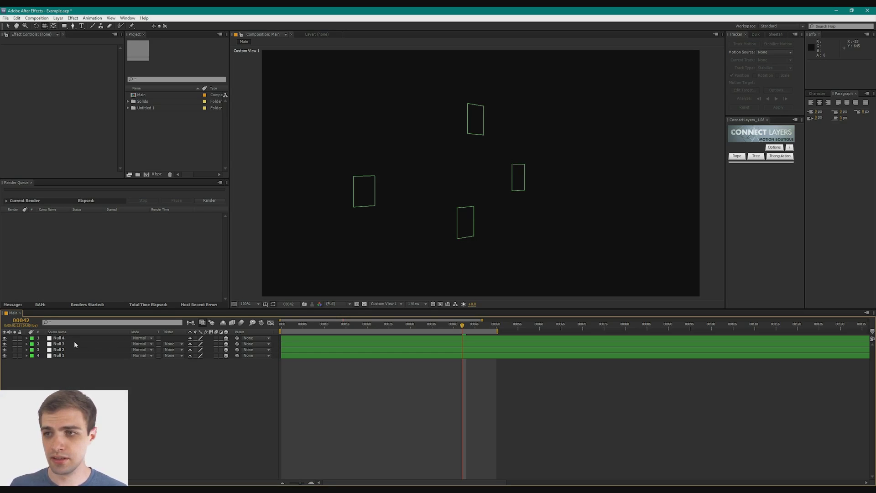
click(774, 148)
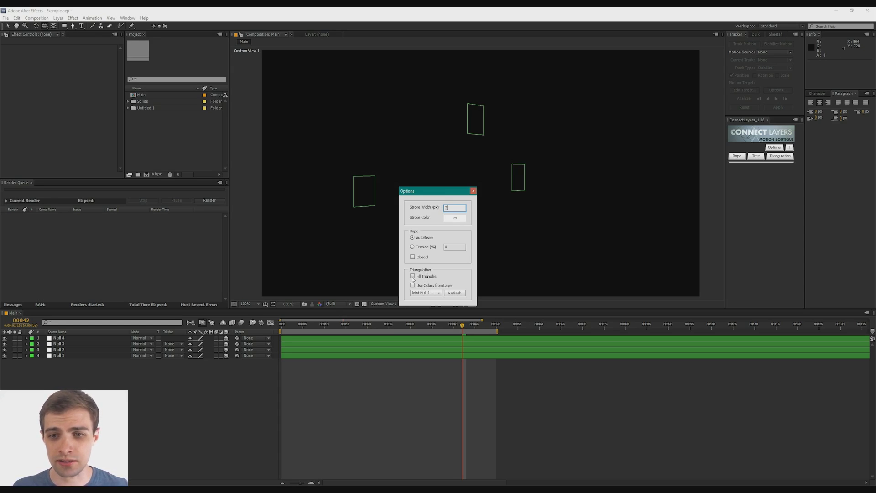
click(473, 191)
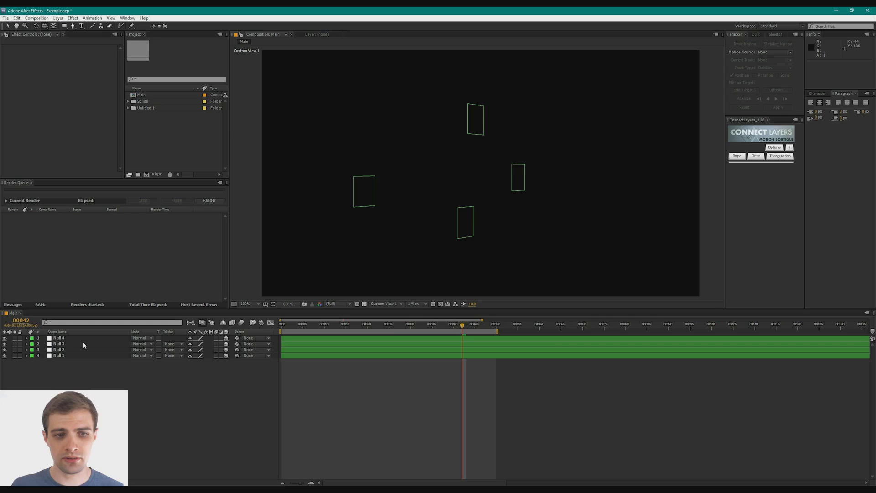
Set Position keyframes on all four nulls at frame 0
click(68, 340)
shift+click(66, 355)
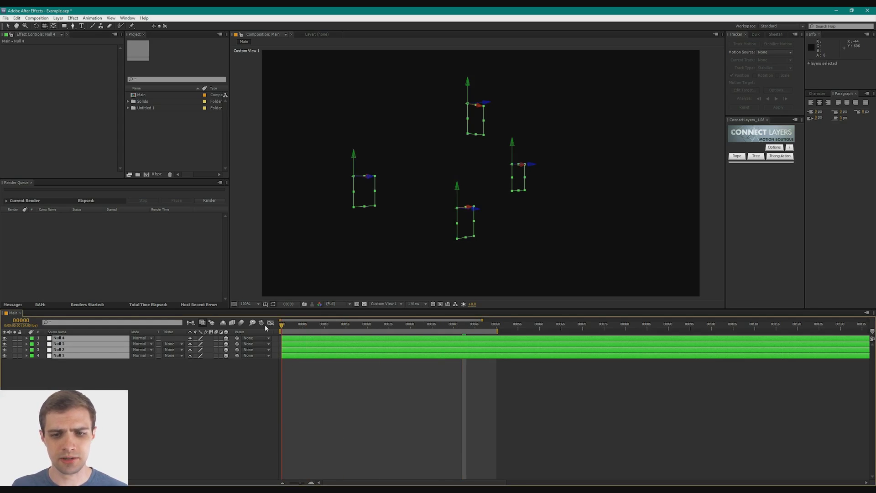
key(Home)
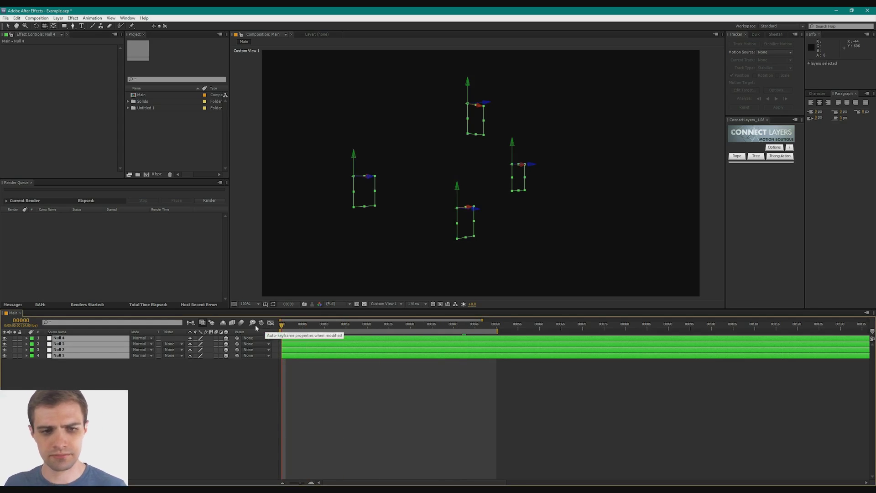
key(p)
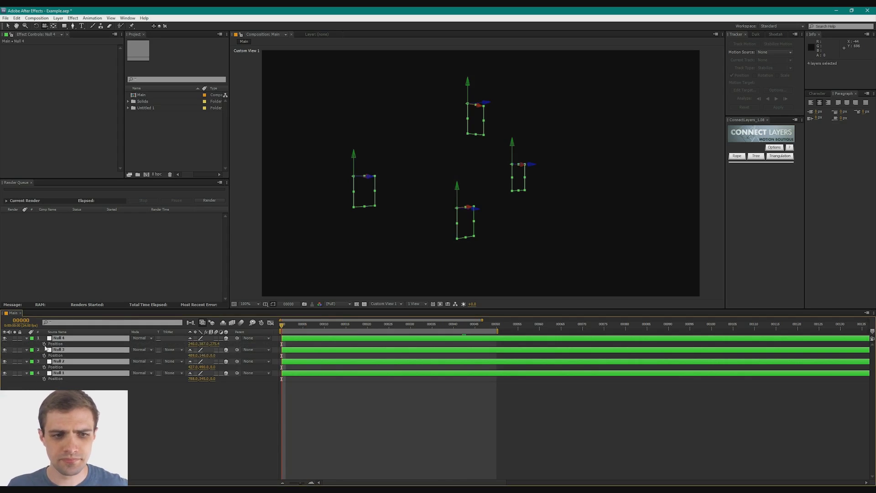
key(alt+shift+p)
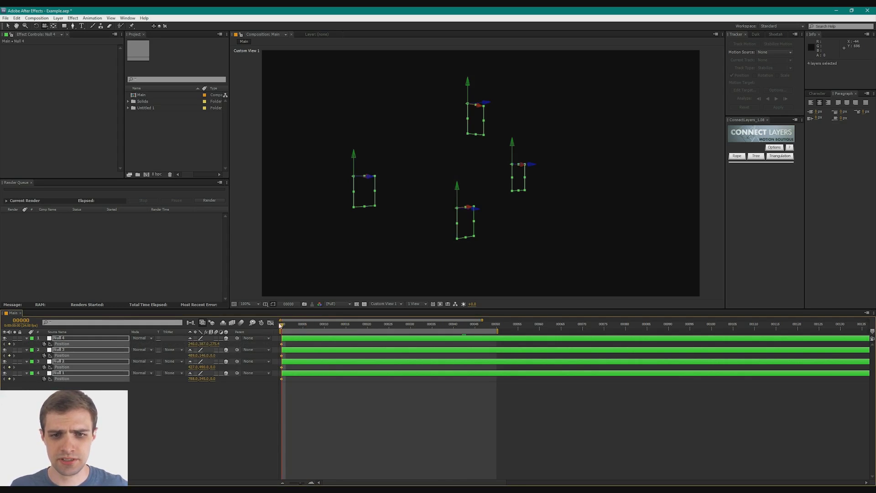
At frame 21 in Active Camera view, move each null to a new spot and scrub to preview
click(370, 329)
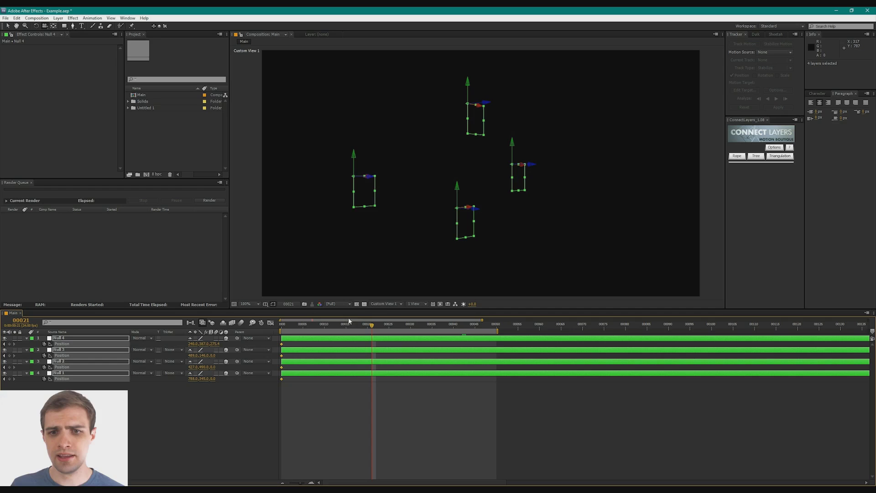
click(386, 303)
click(393, 312)
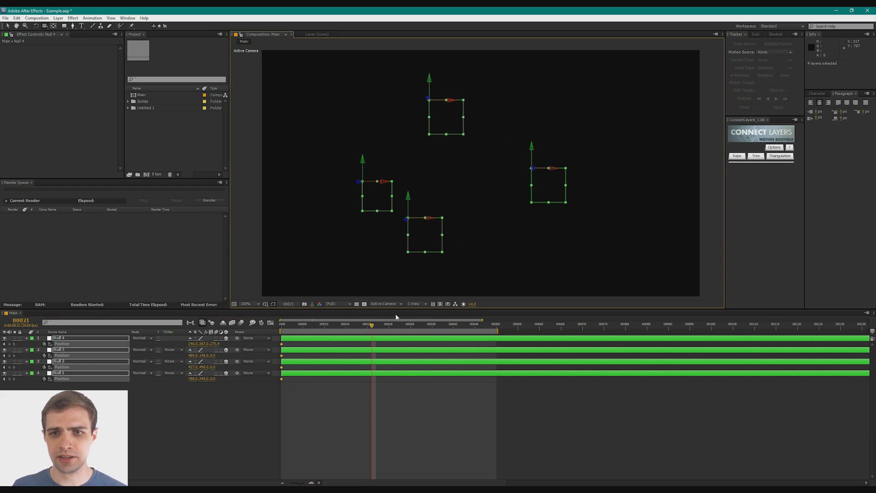
click(368, 259)
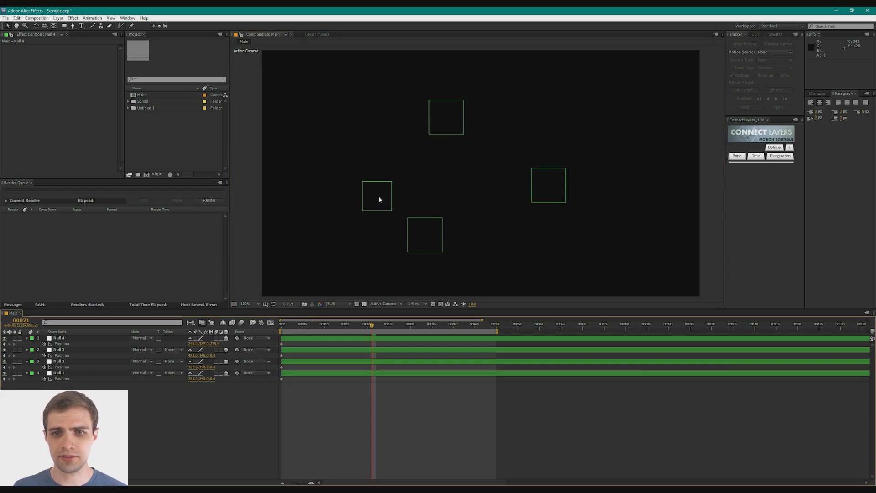
drag(378, 196, 421, 172)
drag(410, 231, 328, 208)
drag(458, 121, 504, 117)
drag(548, 185, 552, 238)
click(348, 214)
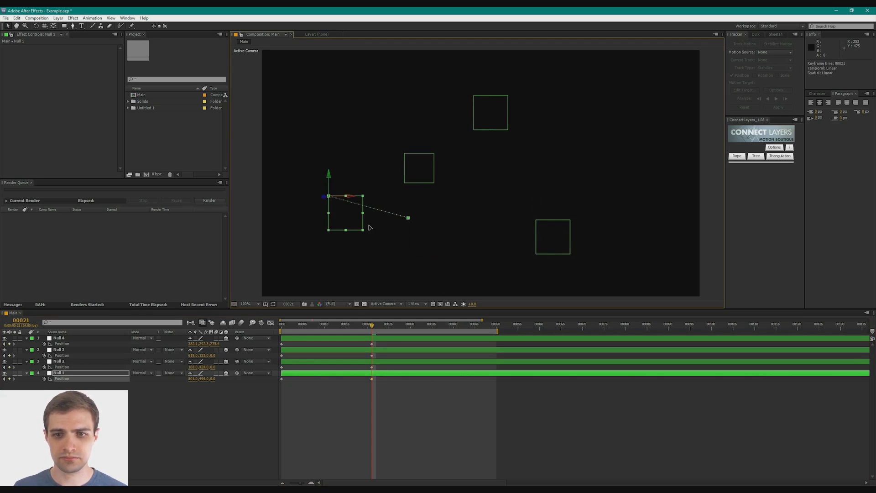
drag(347, 215, 391, 238)
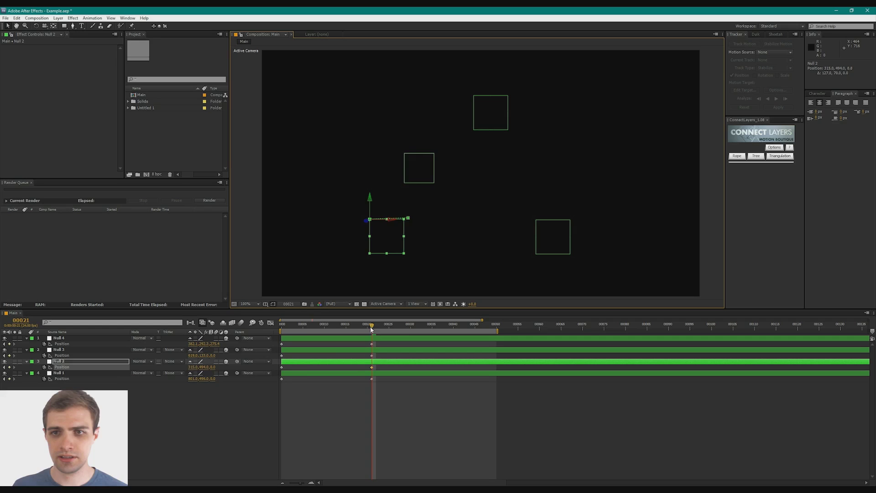
mouse_move(370, 326)
mouse_down()
mouse_move(291, 327)
mouse_move(372, 332)
mouse_up()
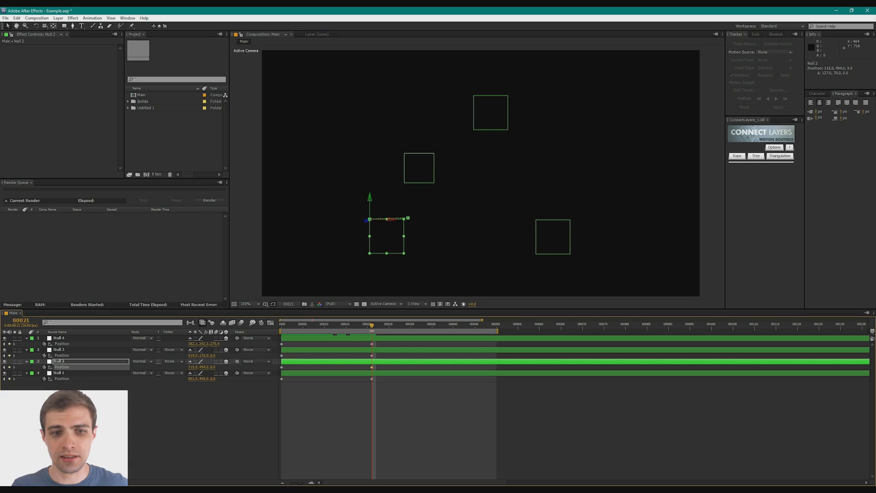
Triangulate the four selected nulls into filled triangles and select both Triangle layers
click(66, 339)
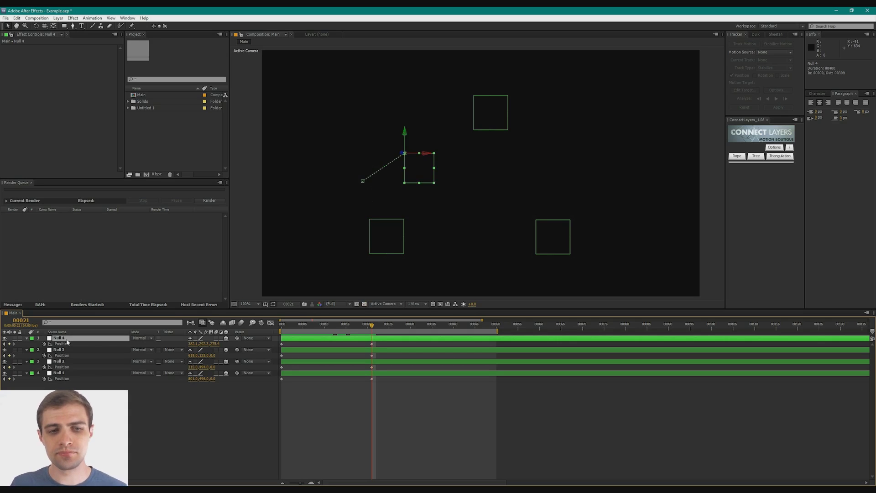
shift+click(62, 373)
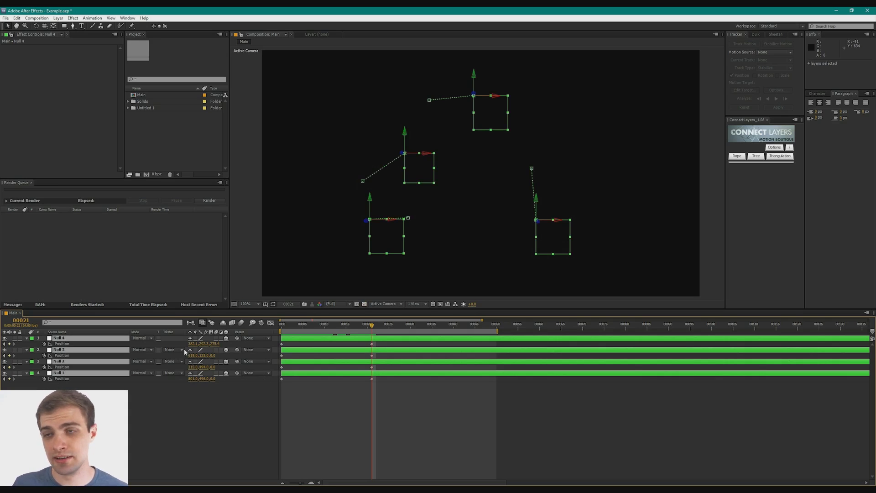
click(779, 156)
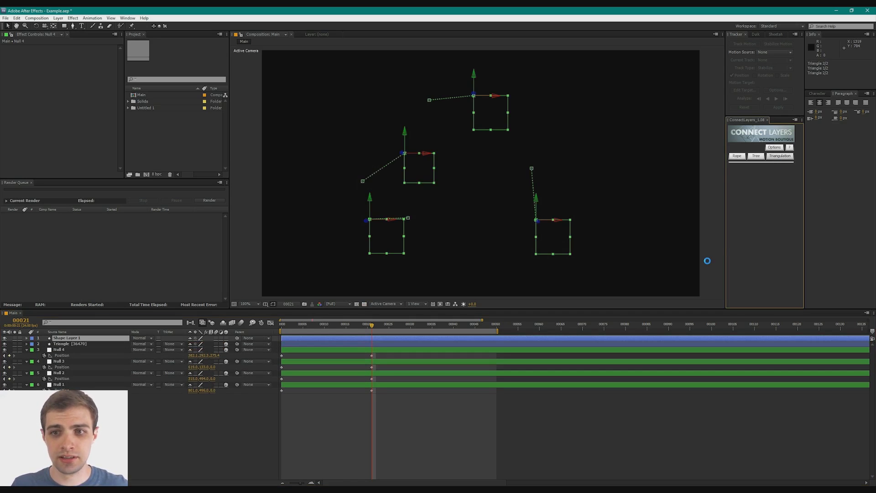
click(637, 271)
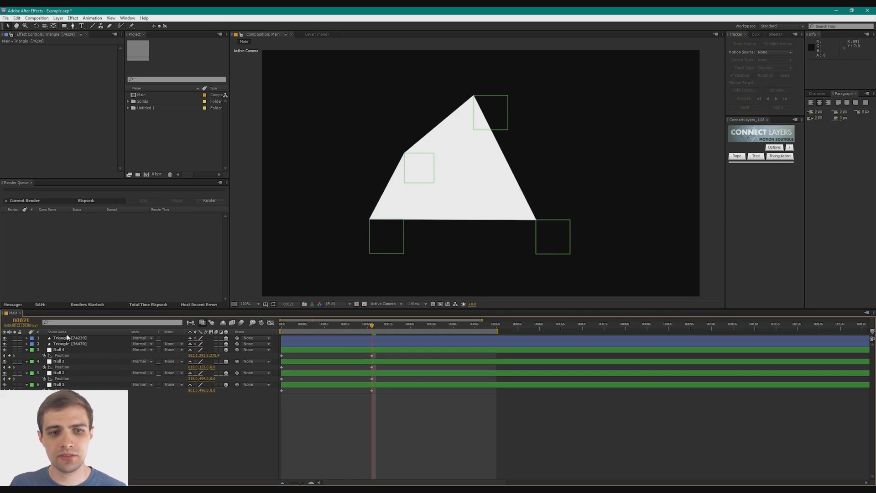
click(71, 338)
shift+click(74, 345)
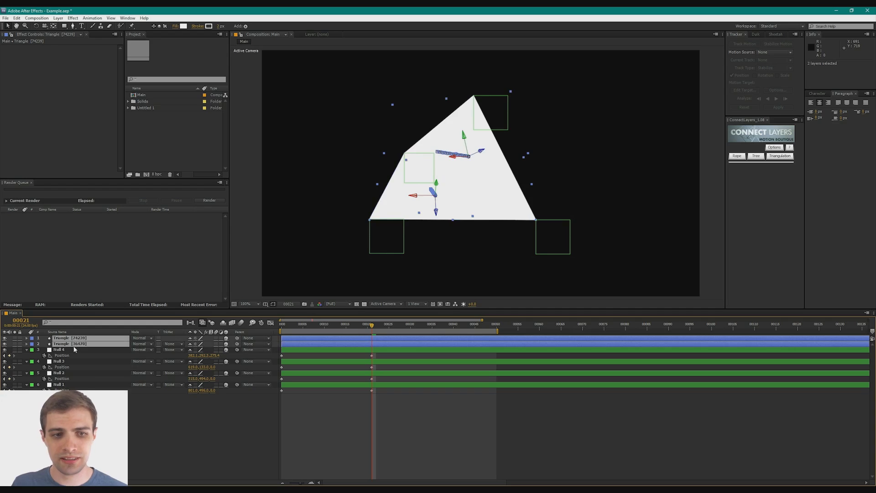
Lower the first Triangle layer's Fill 1 opacity to 41%
click(28, 344)
click(32, 344)
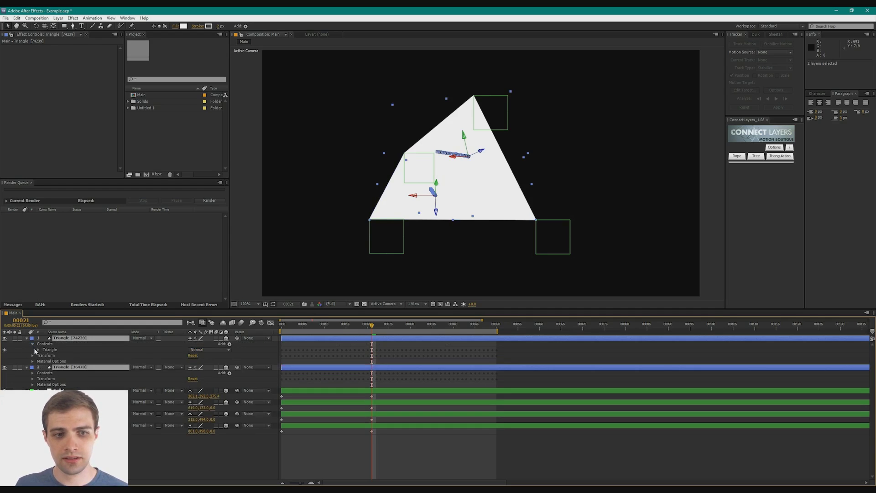
click(39, 349)
click(46, 368)
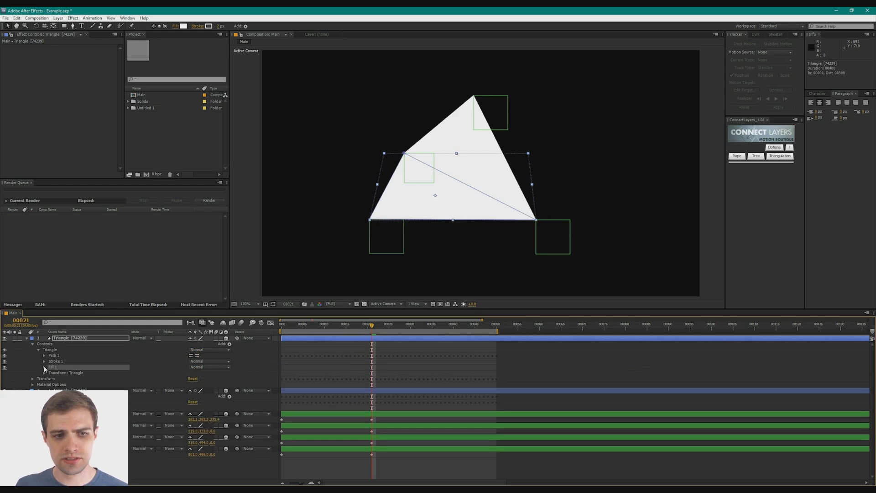
click(44, 368)
drag(194, 391, 166, 391)
click(349, 382)
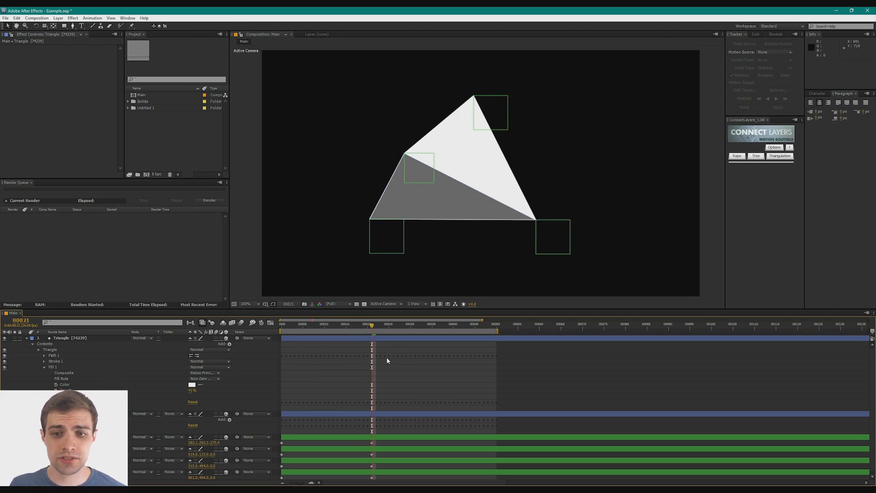
key(space)
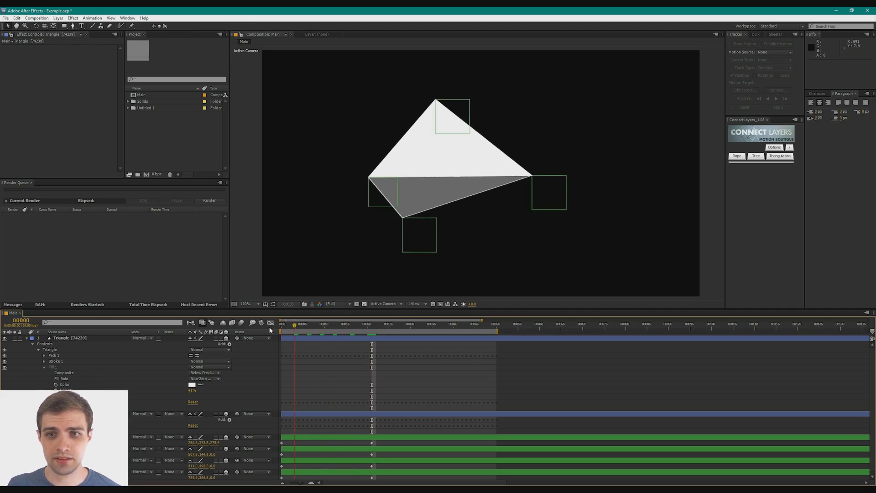
drag(366, 328, 445, 327)
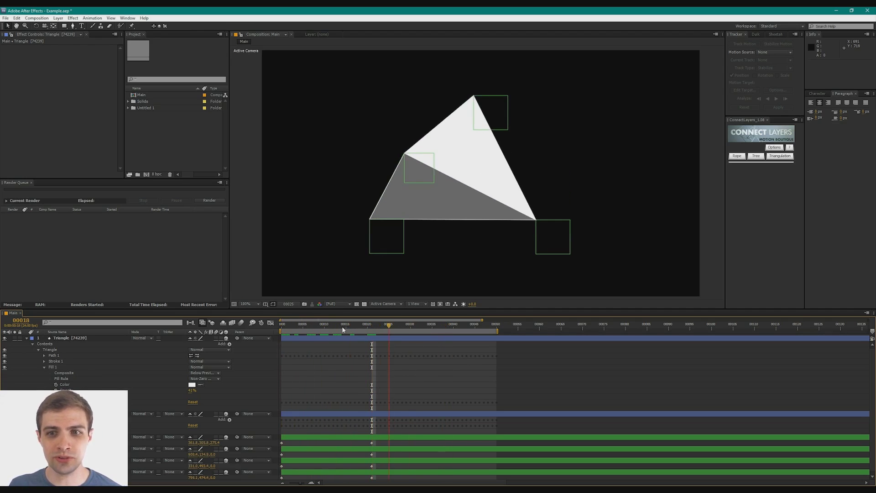
drag(343, 329, 374, 330)
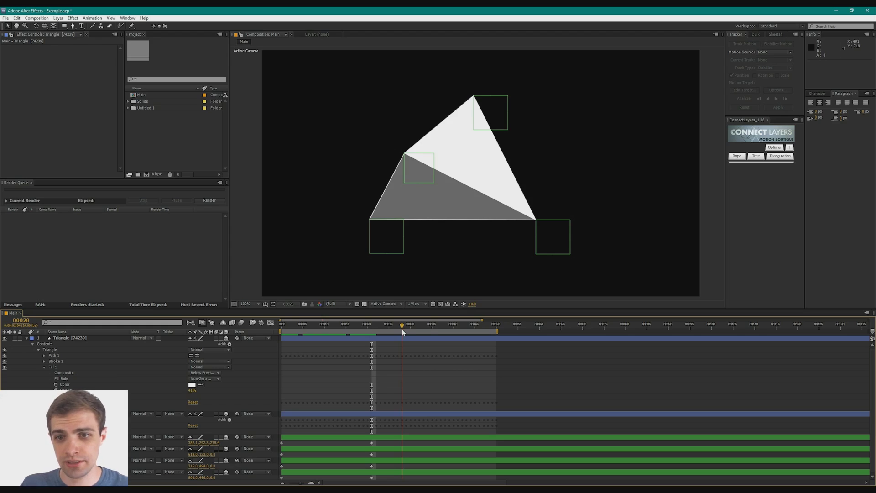
click(498, 325)
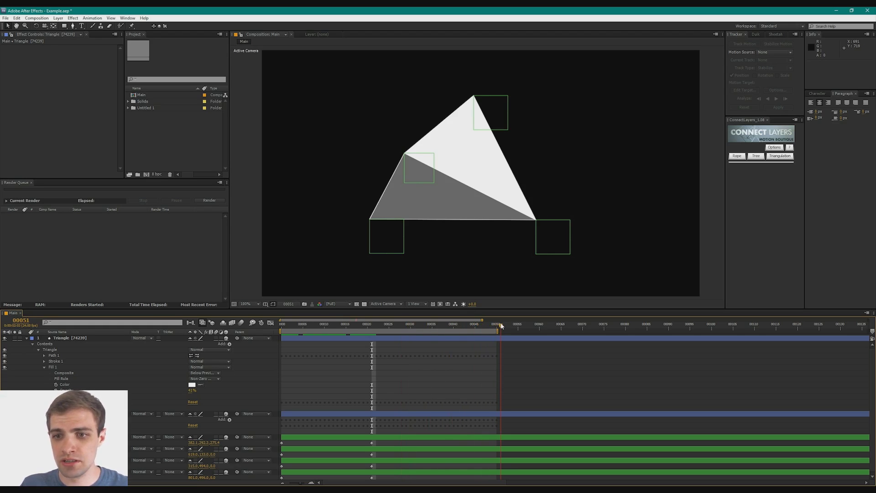
drag(421, 326, 349, 327)
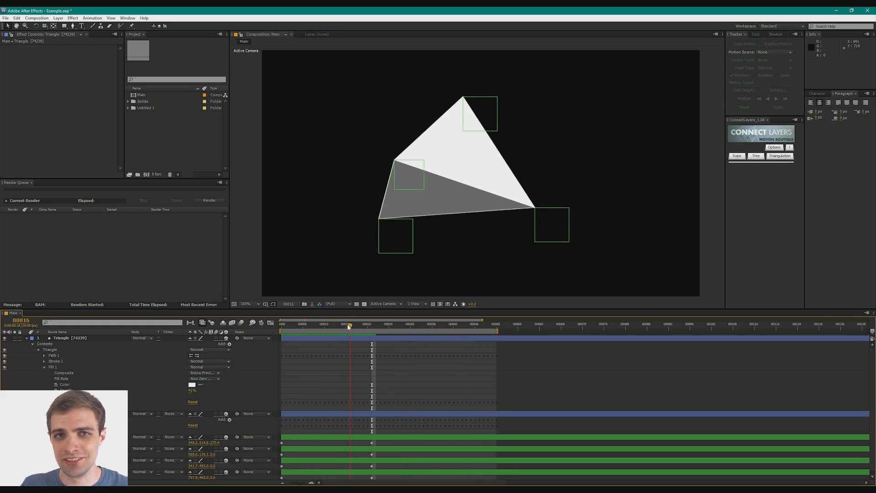